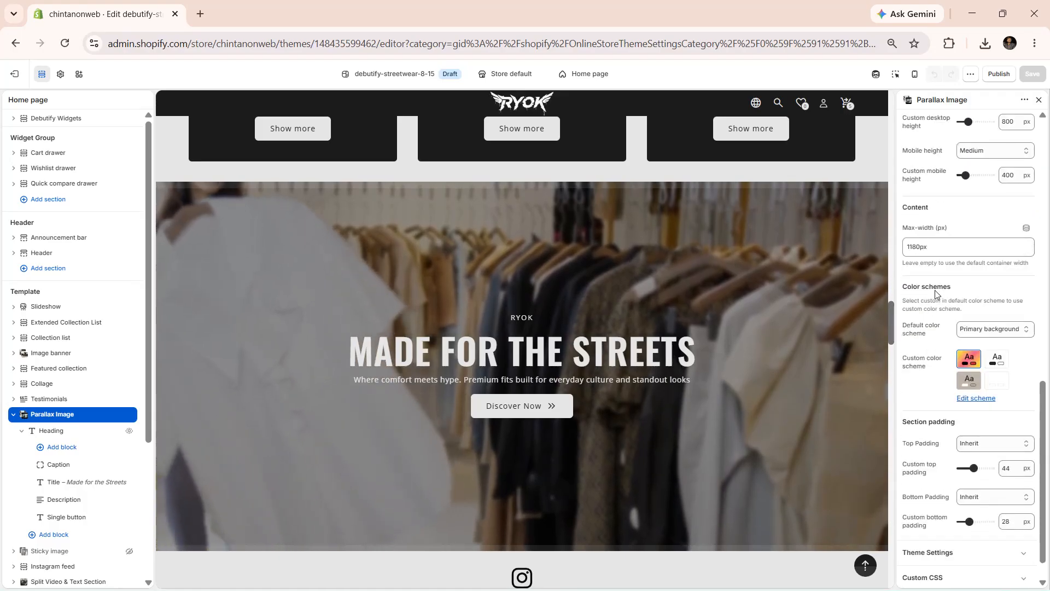
# Review the Parallax Image section's settings and its Caption, Title, Description and Single button blocks
pyautogui.scroll(12, 935, 294)
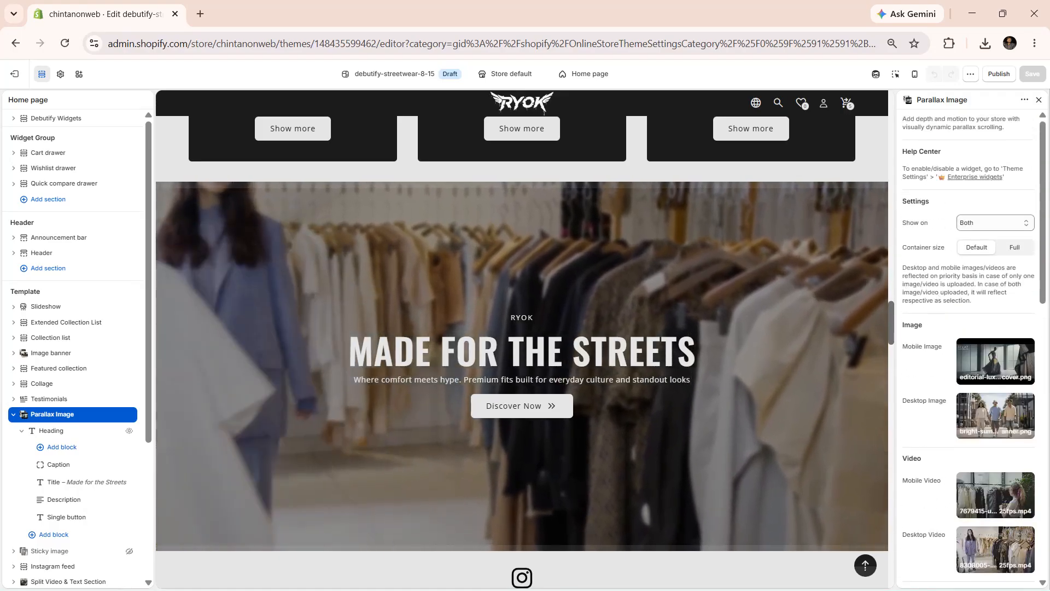
pyautogui.scroll(-1, 63, 447)
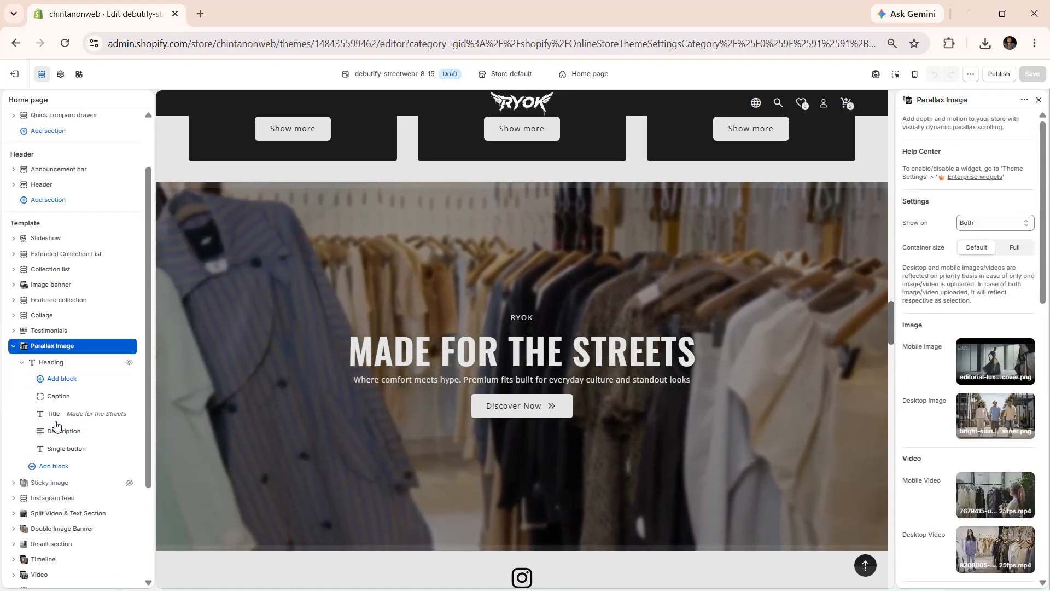
pyautogui.click(58, 396)
pyautogui.click(58, 414)
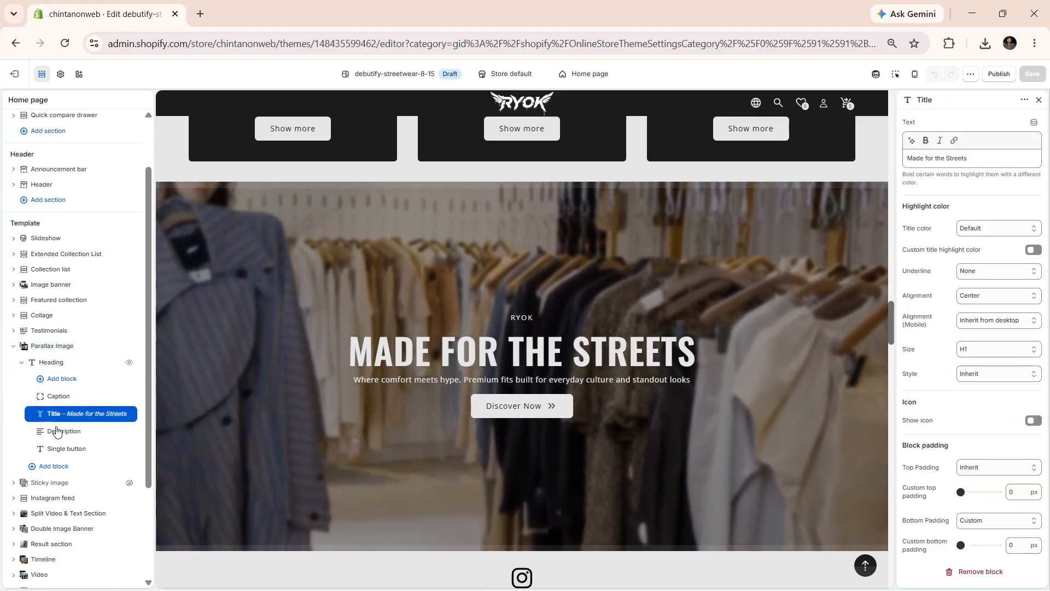
pyautogui.click(59, 431)
pyautogui.click(60, 448)
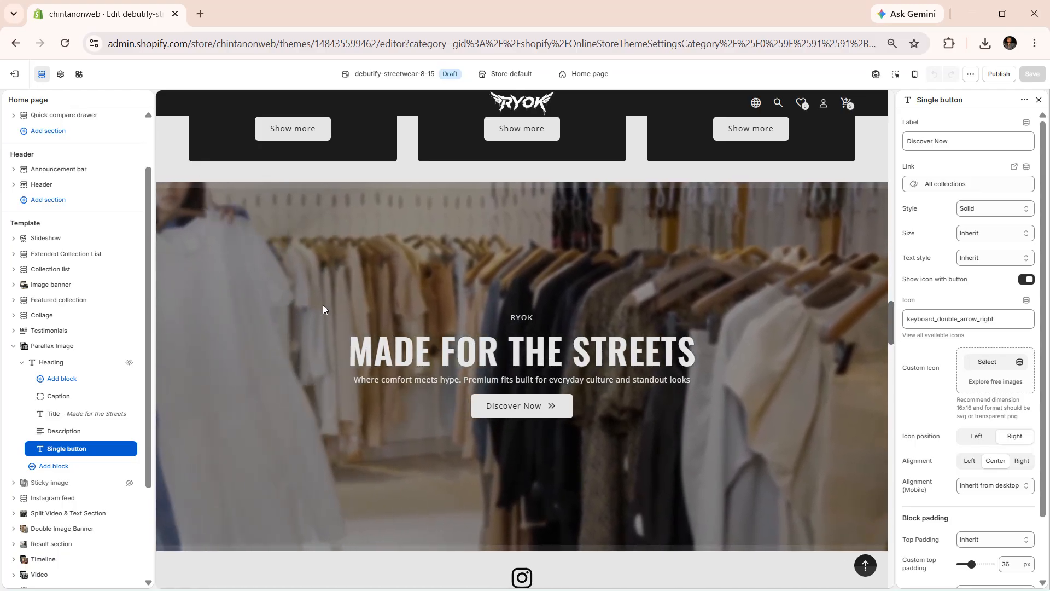
pyautogui.scroll(20, 323, 304)
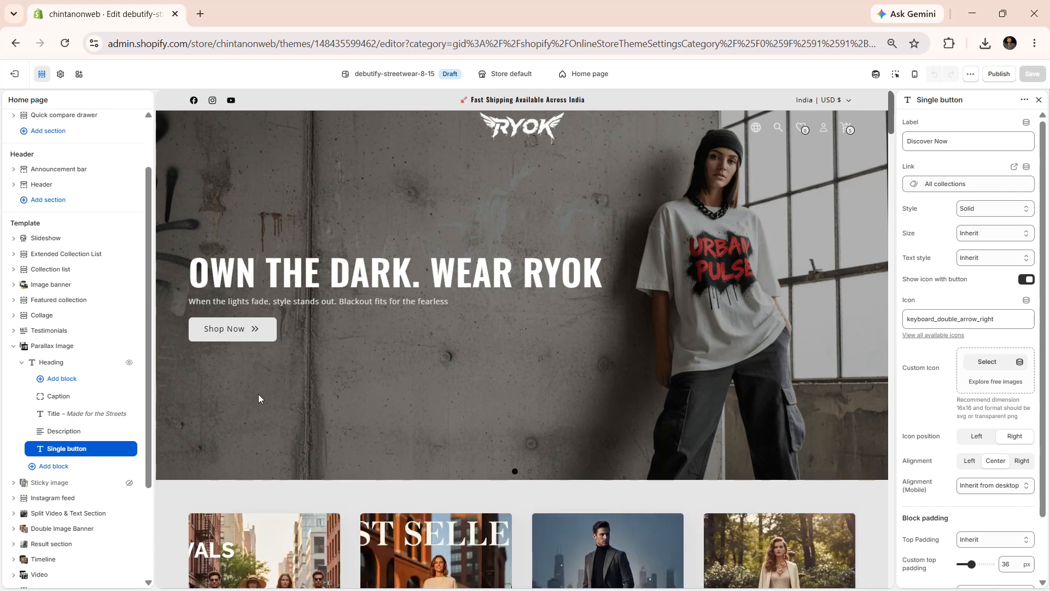
pyautogui.click(65, 352)
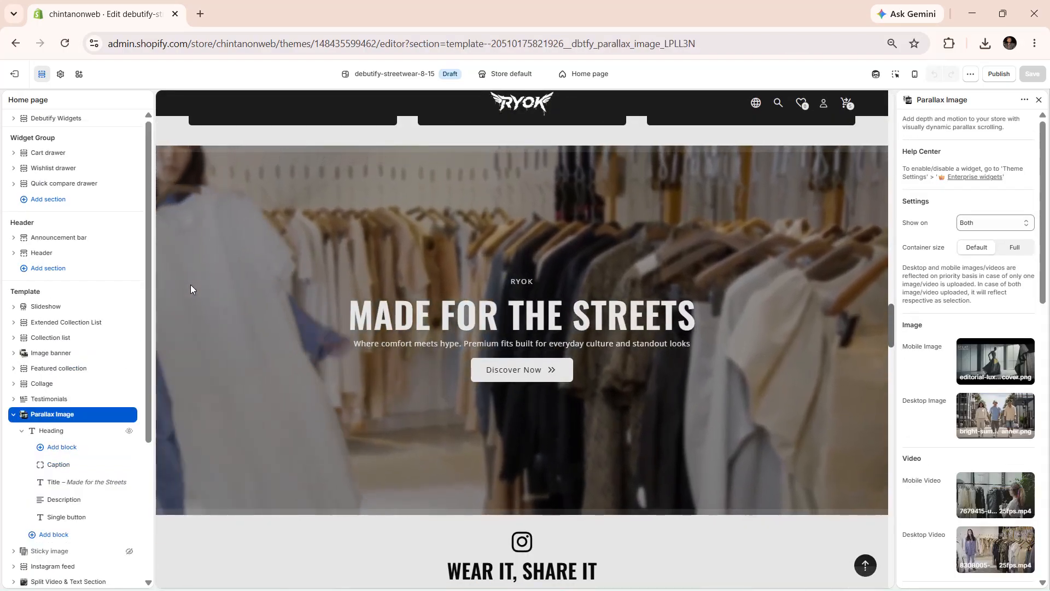
# Check the Parallax Image switch under Enterprise widgets / sections in theme settings, then return to the section
pyautogui.click(62, 81)
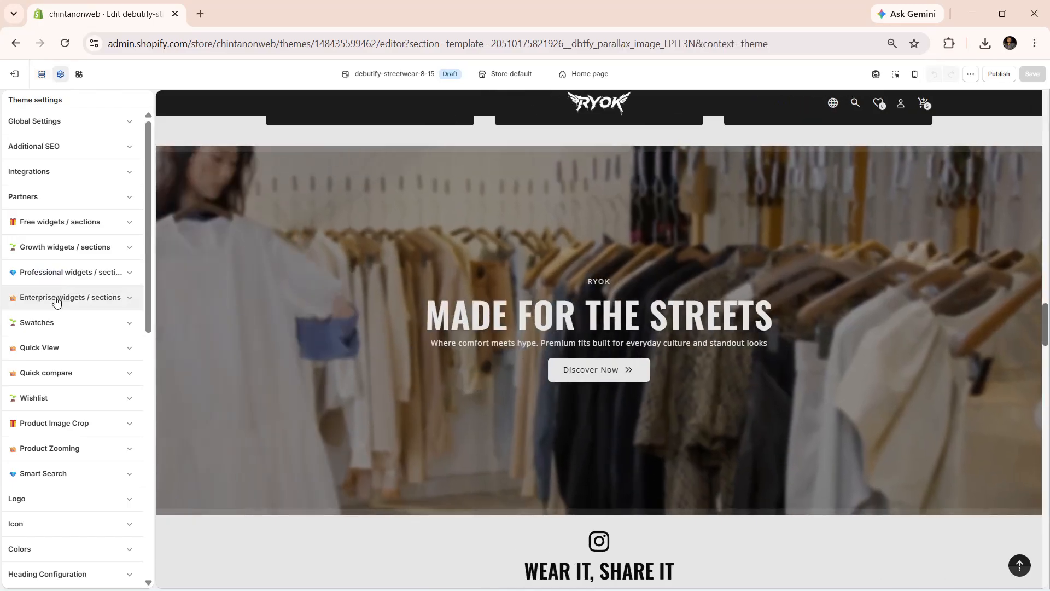
pyautogui.click(56, 302)
pyautogui.scroll(-10, 55, 298)
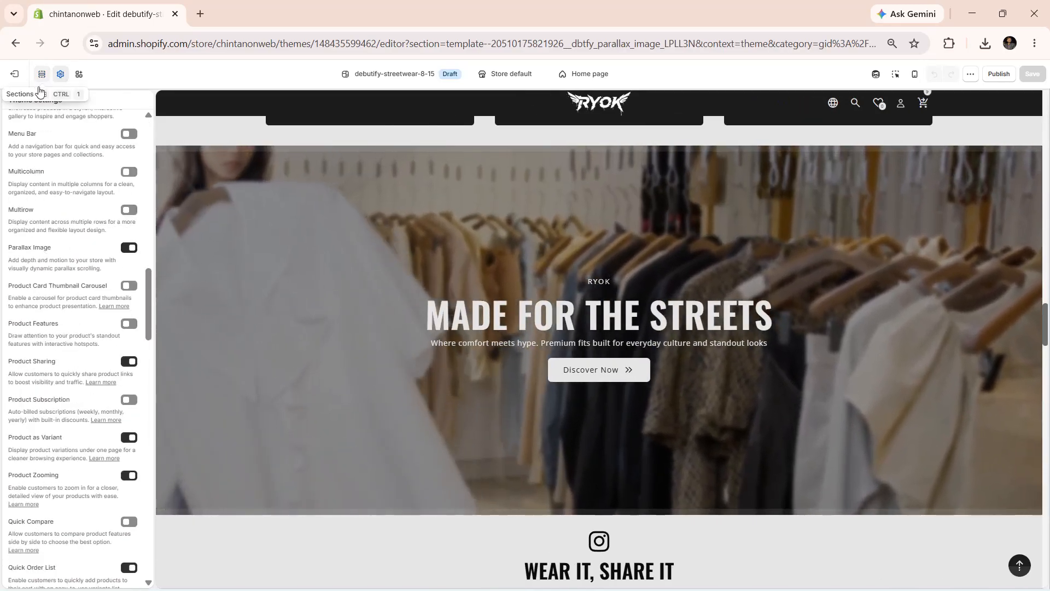
pyautogui.click(41, 74)
pyautogui.click(57, 416)
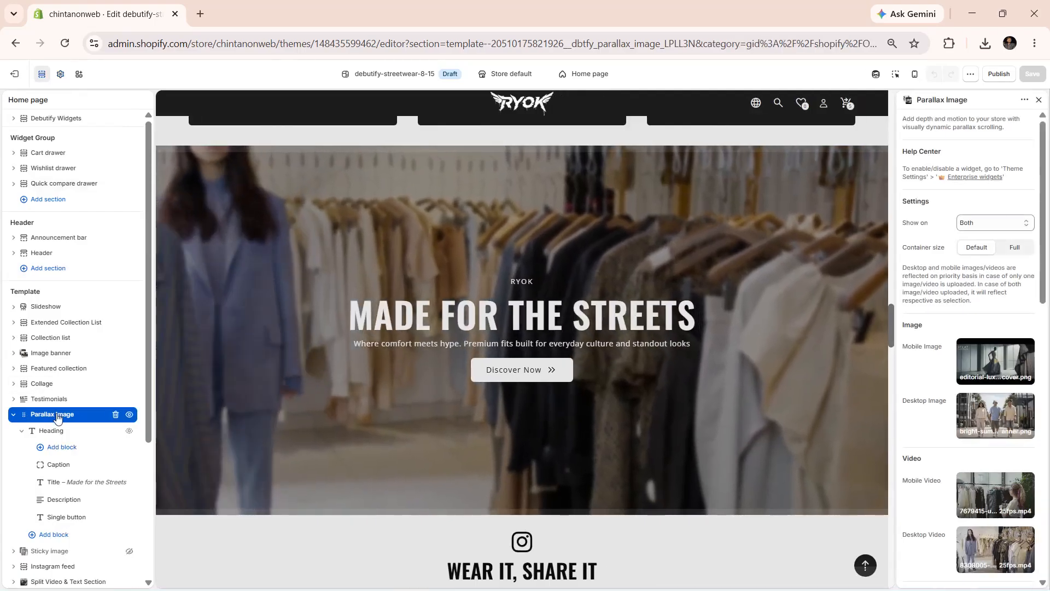
# Search the add-section list for parallax sections without adding one
pyautogui.scroll(-4, 55, 437)
pyautogui.click(47, 507)
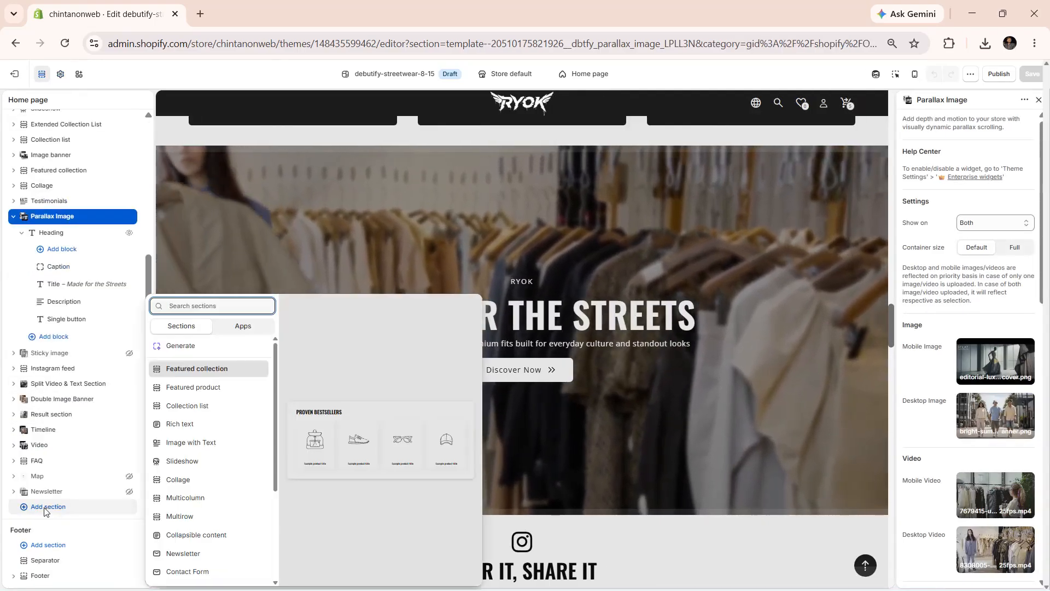
pyautogui.write('par')
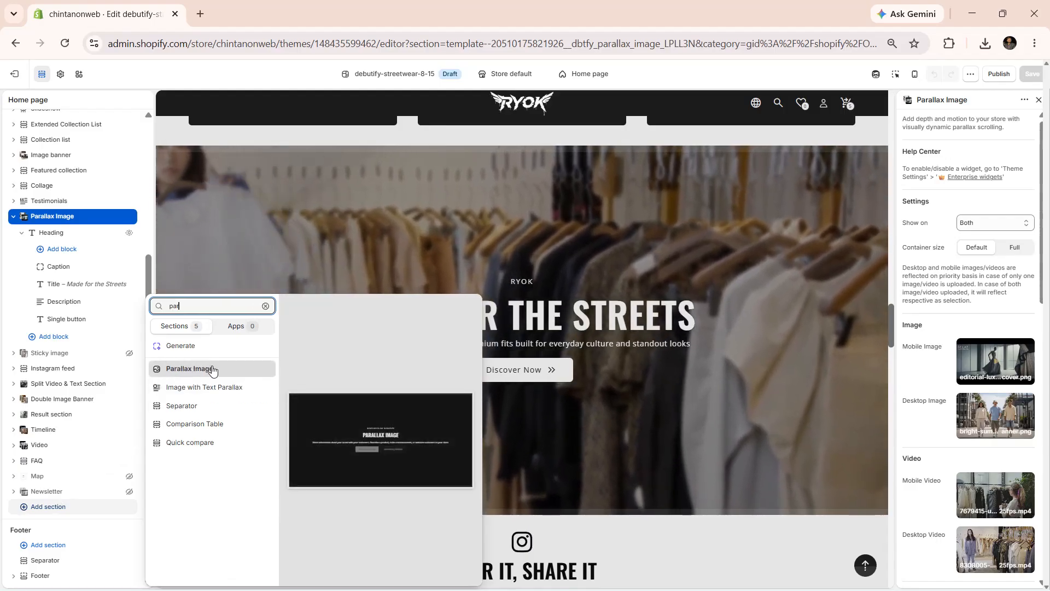
pyautogui.click(832, 315)
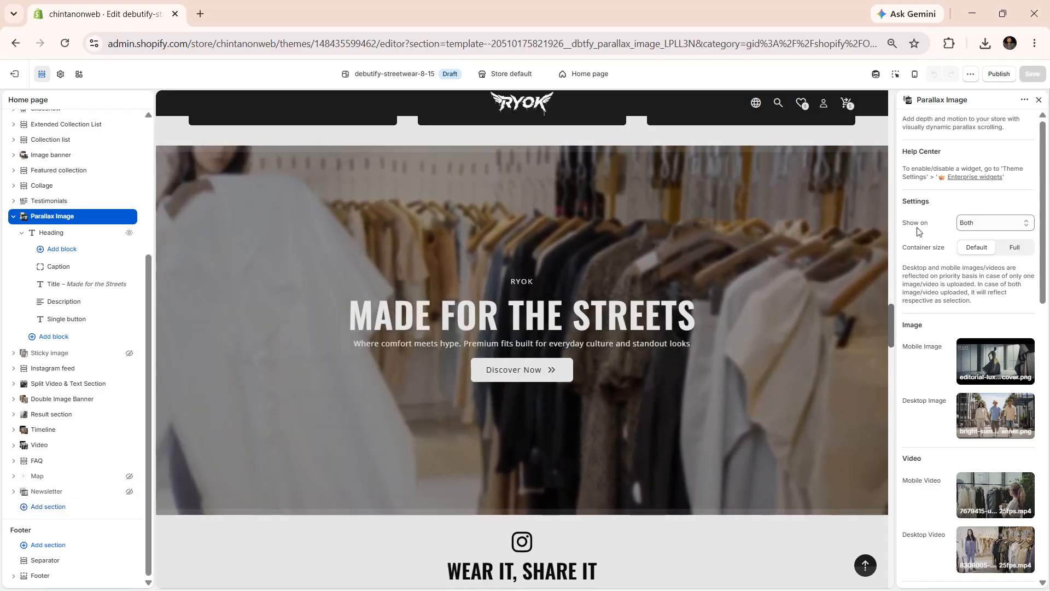
# Set the Parallax Image overlay color to the recently used brown #AD6A49
pyautogui.click(993, 222)
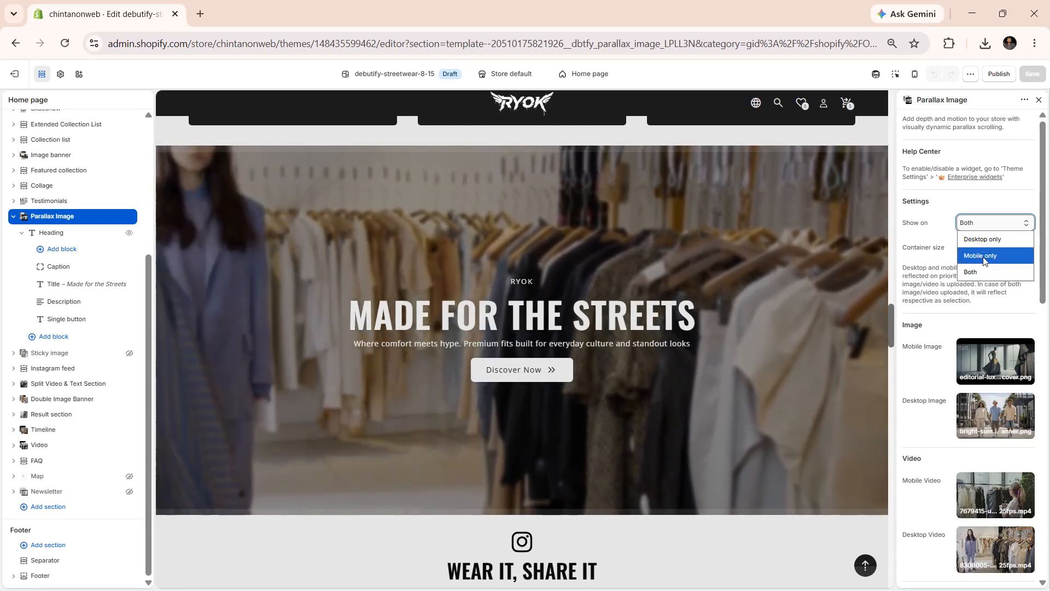
pyautogui.click(911, 256)
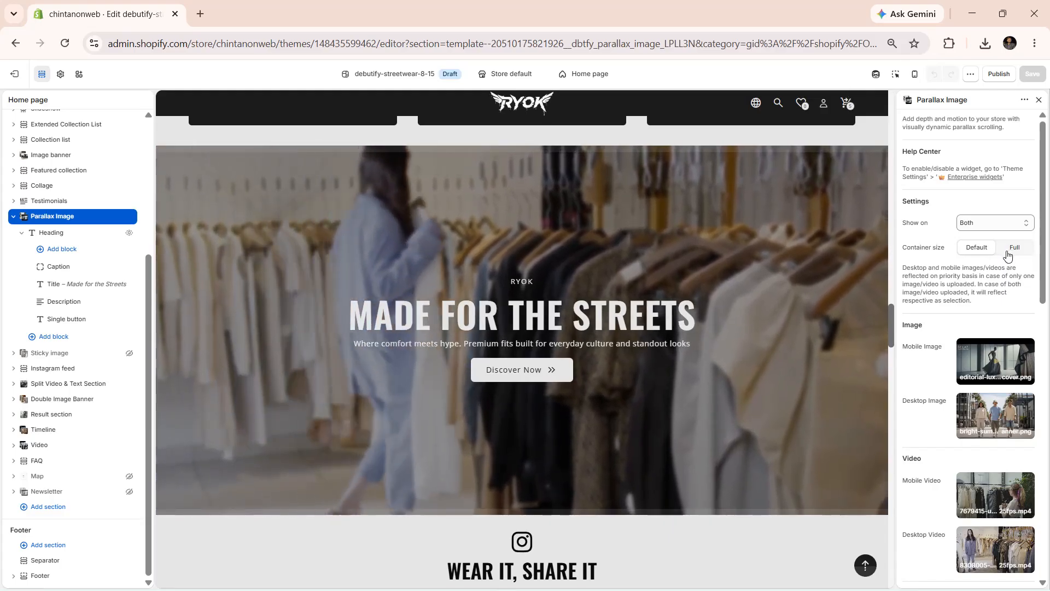
pyautogui.scroll(-3, 912, 222)
pyautogui.scroll(-1, 916, 197)
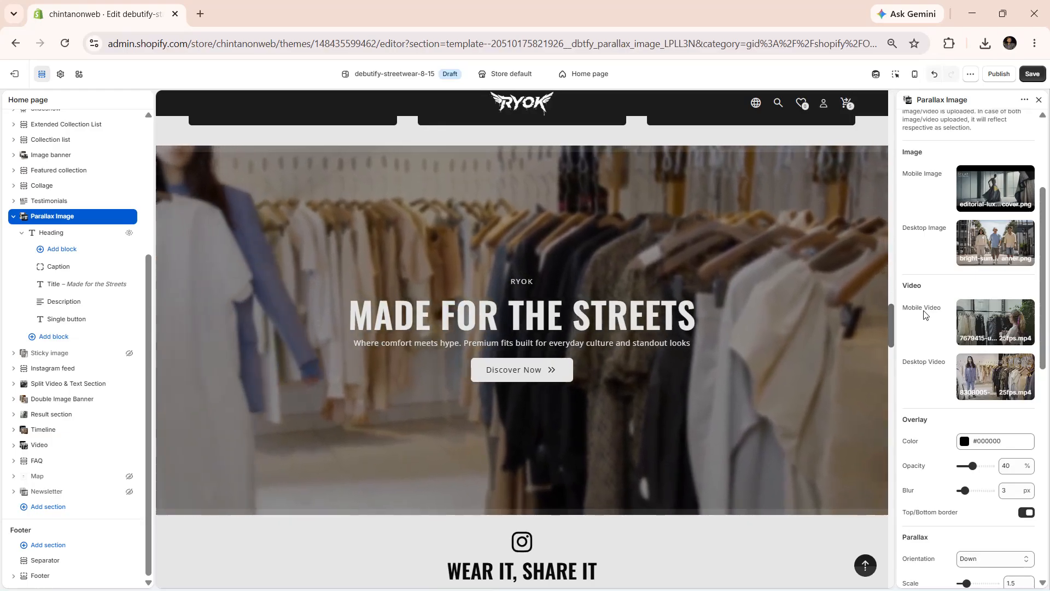
pyautogui.scroll(-2, 924, 313)
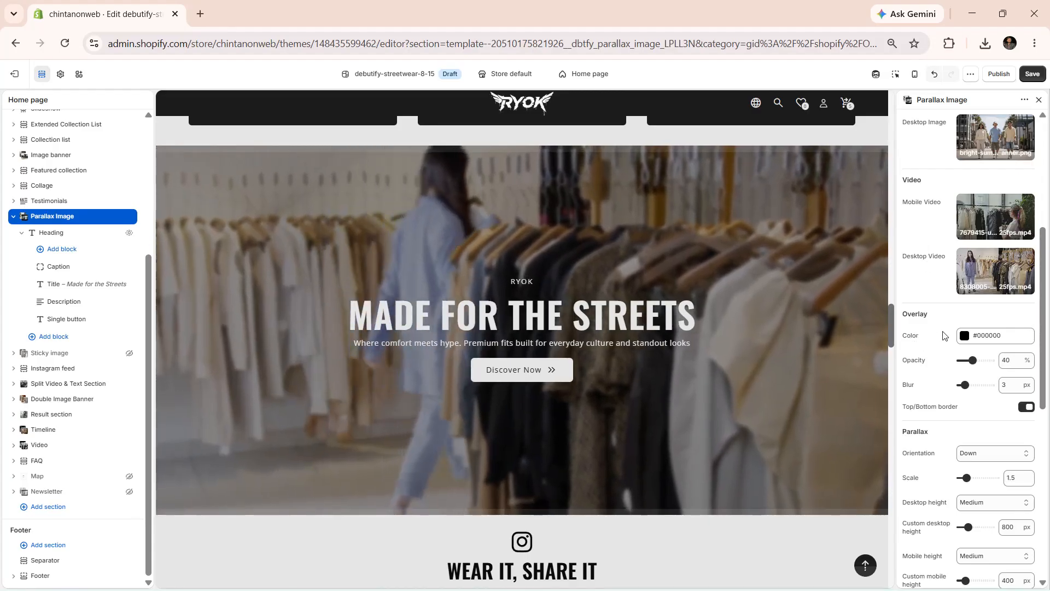
pyautogui.click(961, 337)
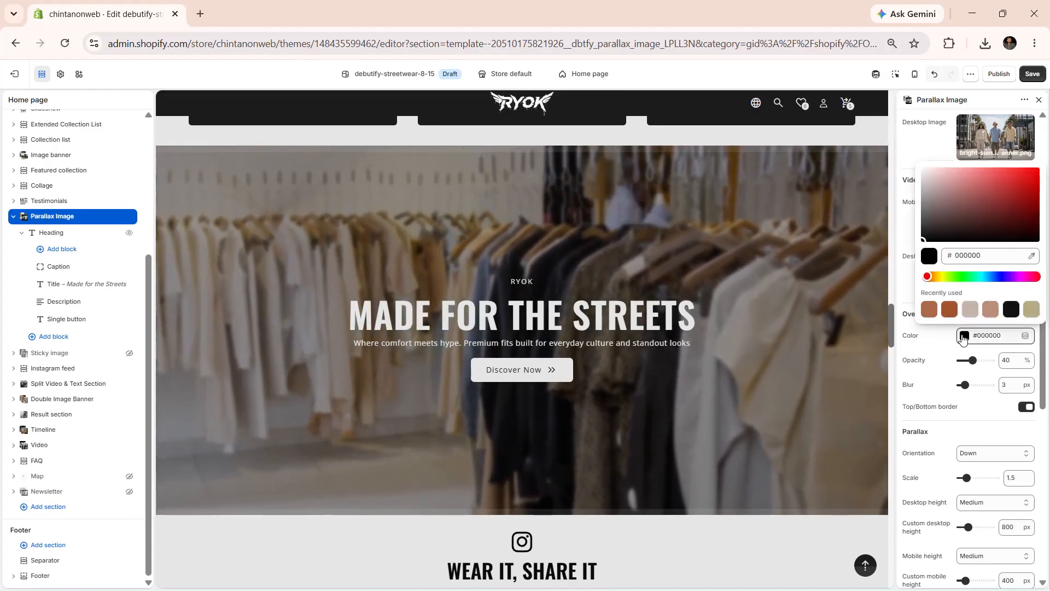
pyautogui.click(924, 347)
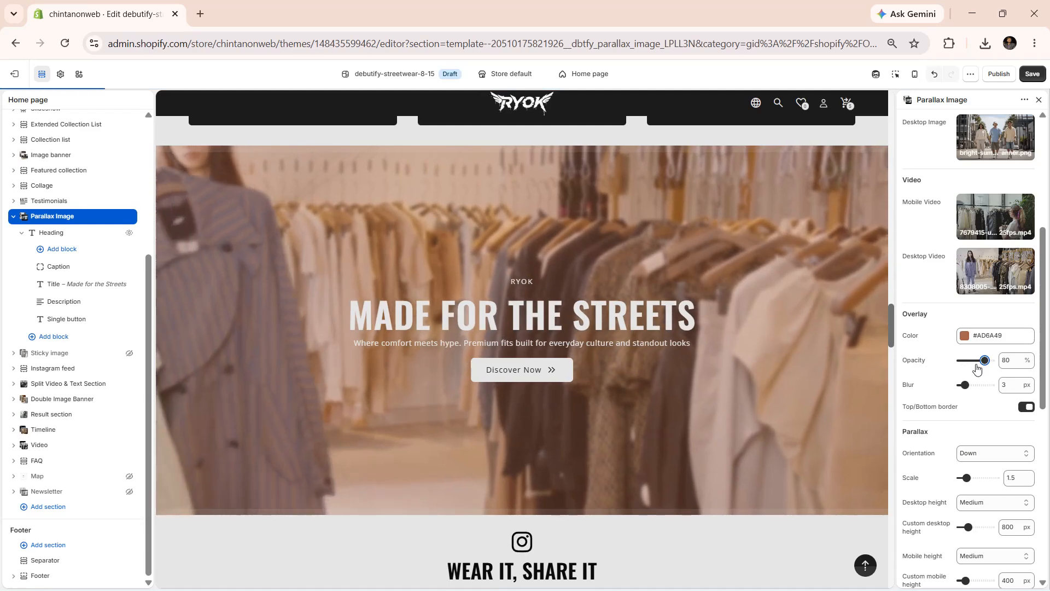
# Set the overlay opacity to 30% and the blur to 8 px
pyautogui.moveTo(973, 360); pyautogui.dragTo(985, 361)
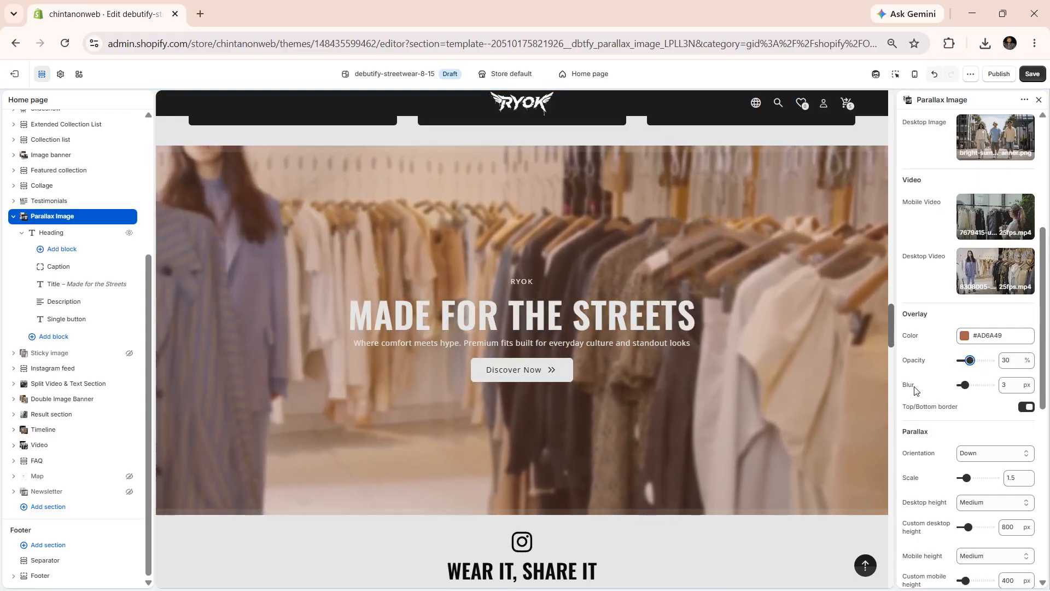
pyautogui.moveTo(962, 384); pyautogui.dragTo(980, 384)
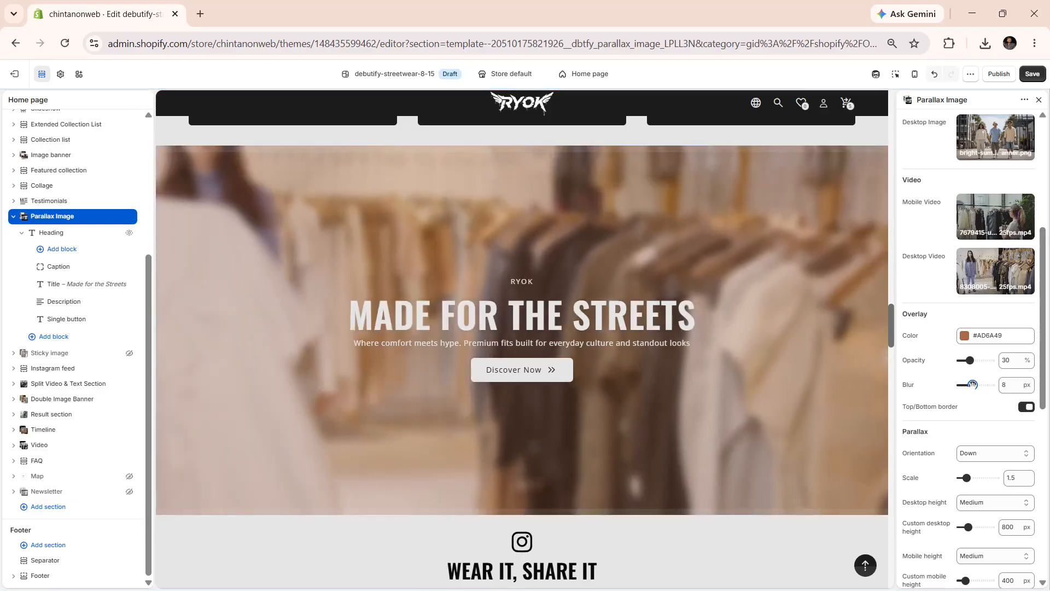
# Toggle the overlay's top/bottom border switch
pyautogui.scroll(-1, 940, 391)
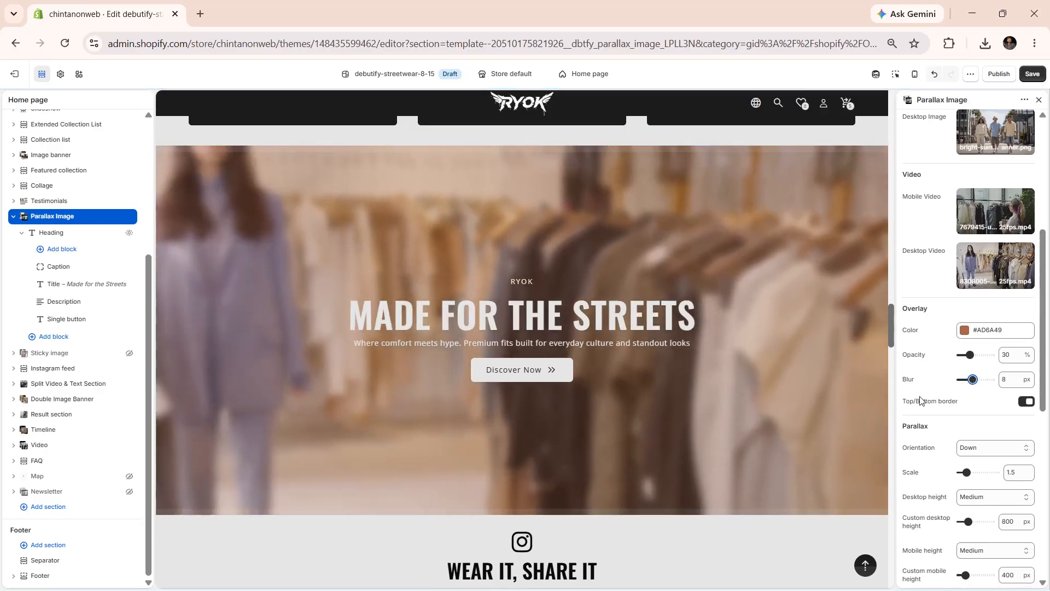
pyautogui.click(1029, 402)
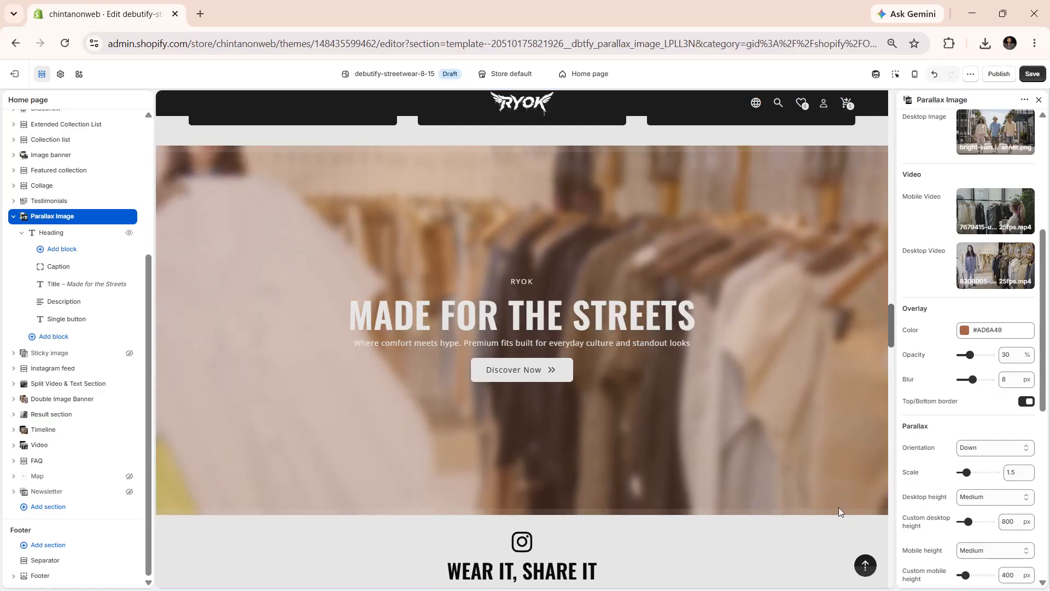
# Set the parallax orientation to Down right, cycling through the orientation options
pyautogui.scroll(-3, 974, 322)
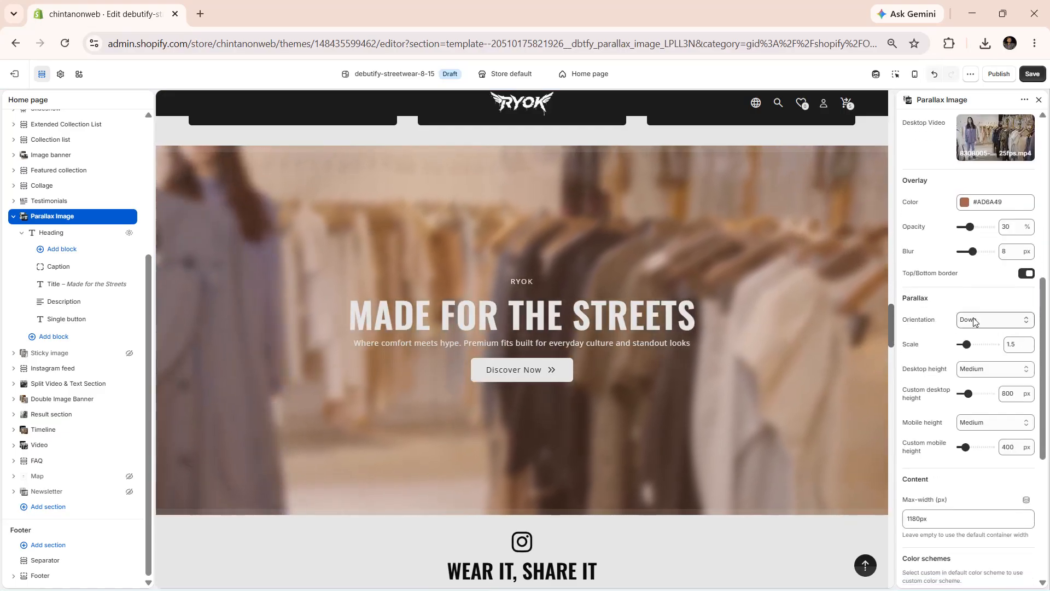
pyautogui.click(974, 322)
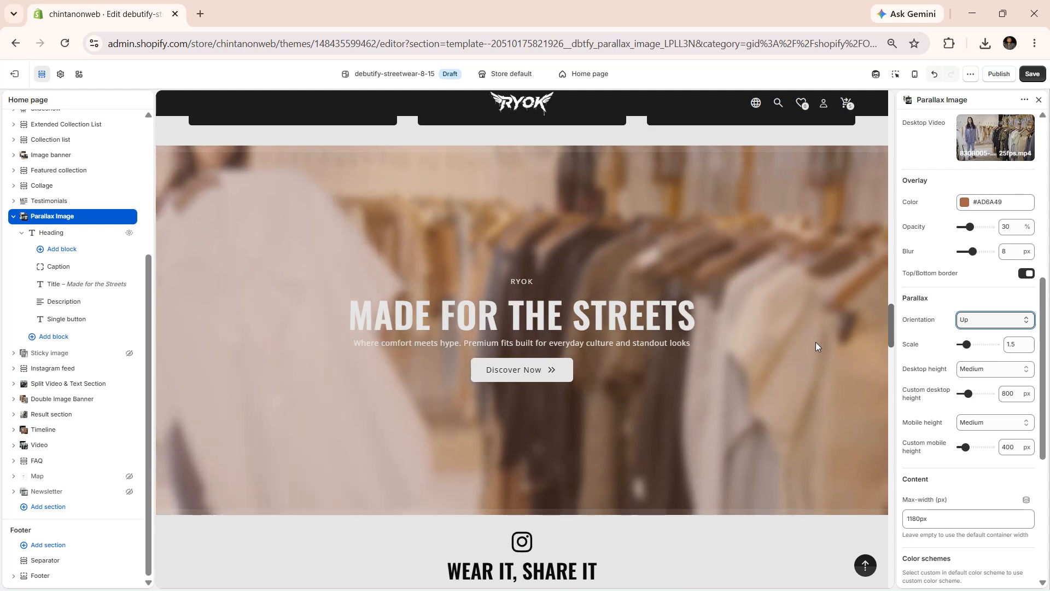
pyautogui.press('Down')
pyautogui.press('Down')
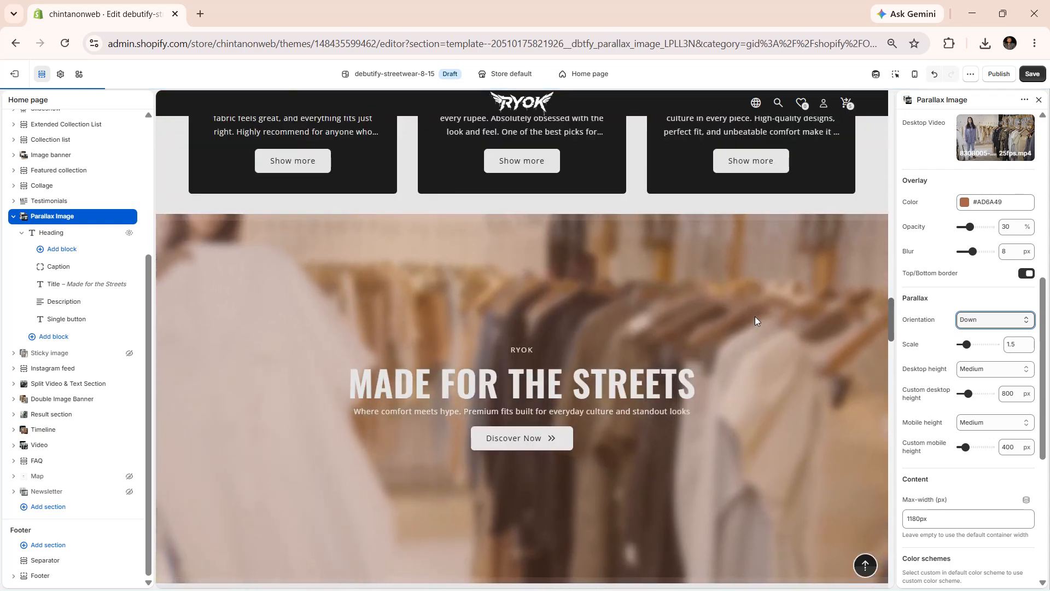
pyautogui.press('Down')
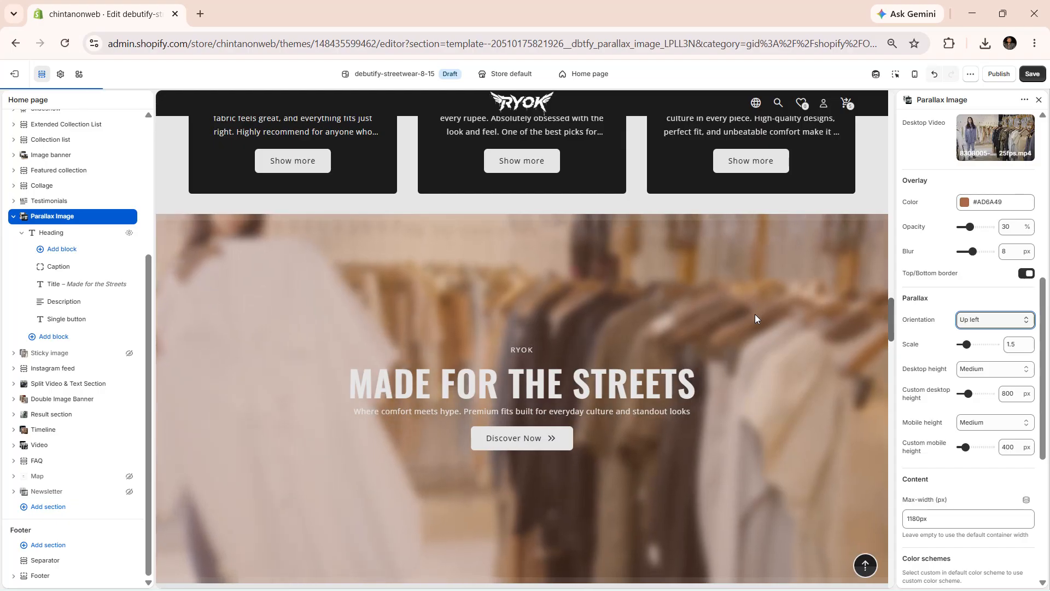
pyautogui.press('Down')
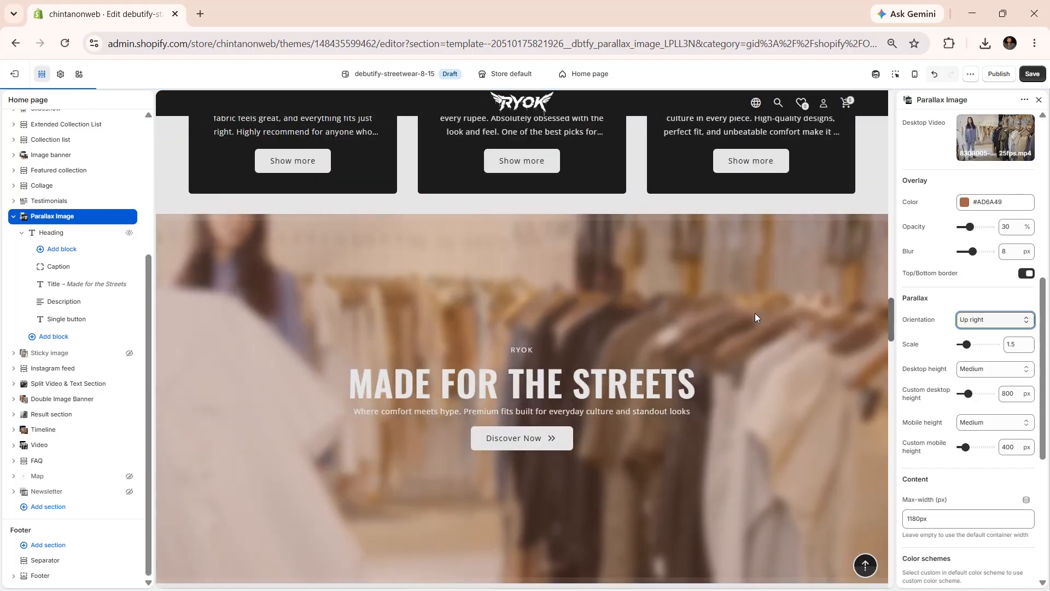
pyautogui.press('Down')
pyautogui.press('Down')
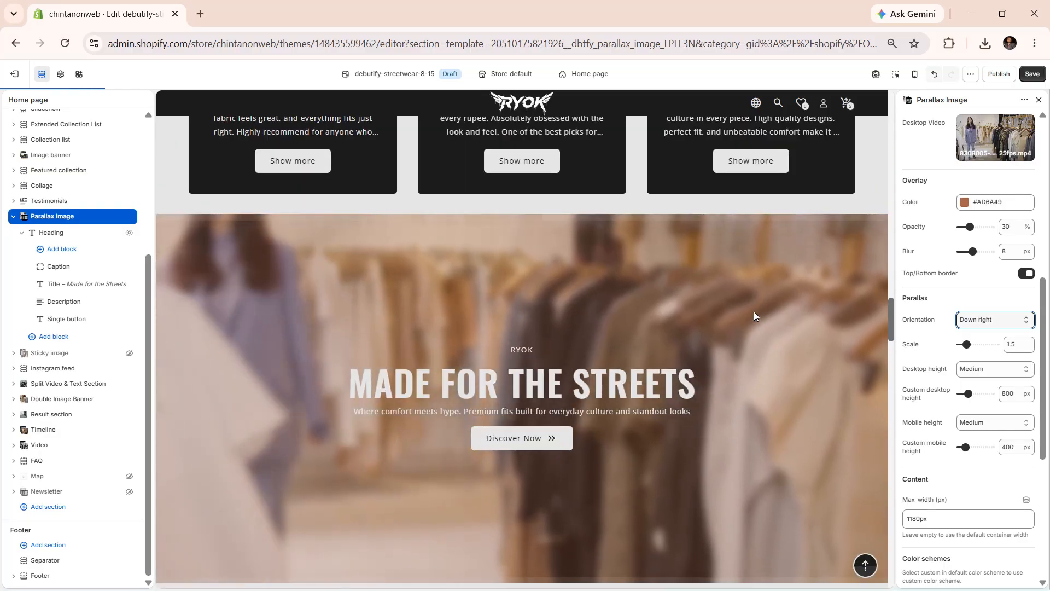
pyautogui.press('Down')
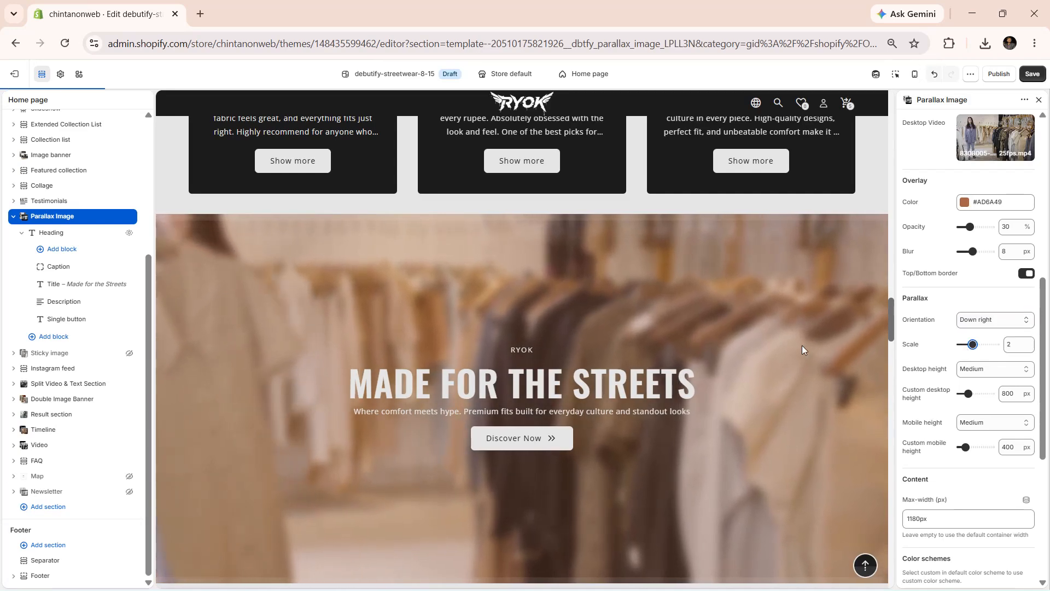
# Set the parallax scale to 1.5
pyautogui.scroll(-2, 774, 346)
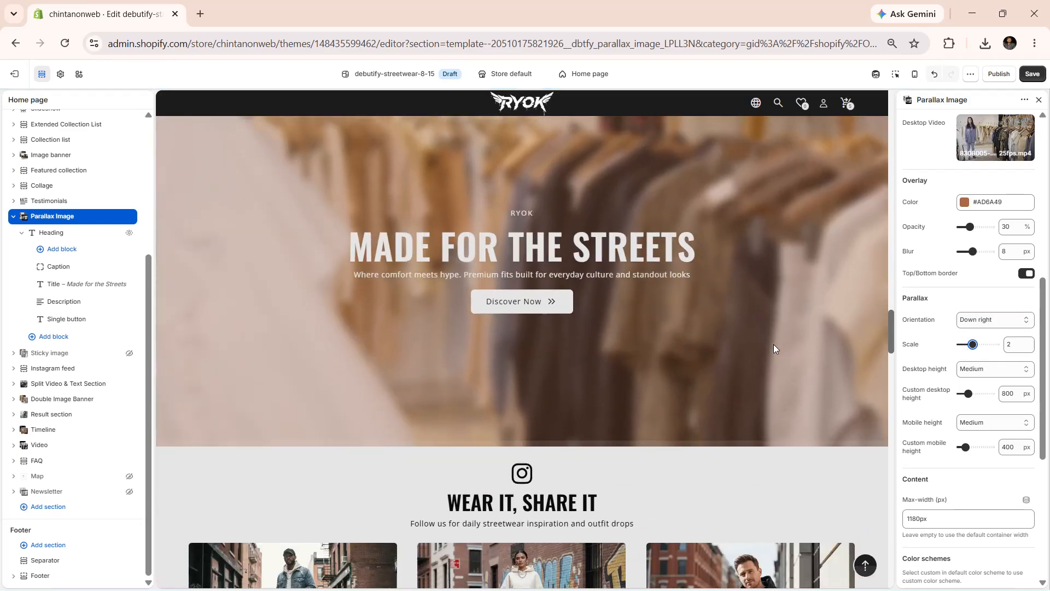
pyautogui.scroll(1, 774, 345)
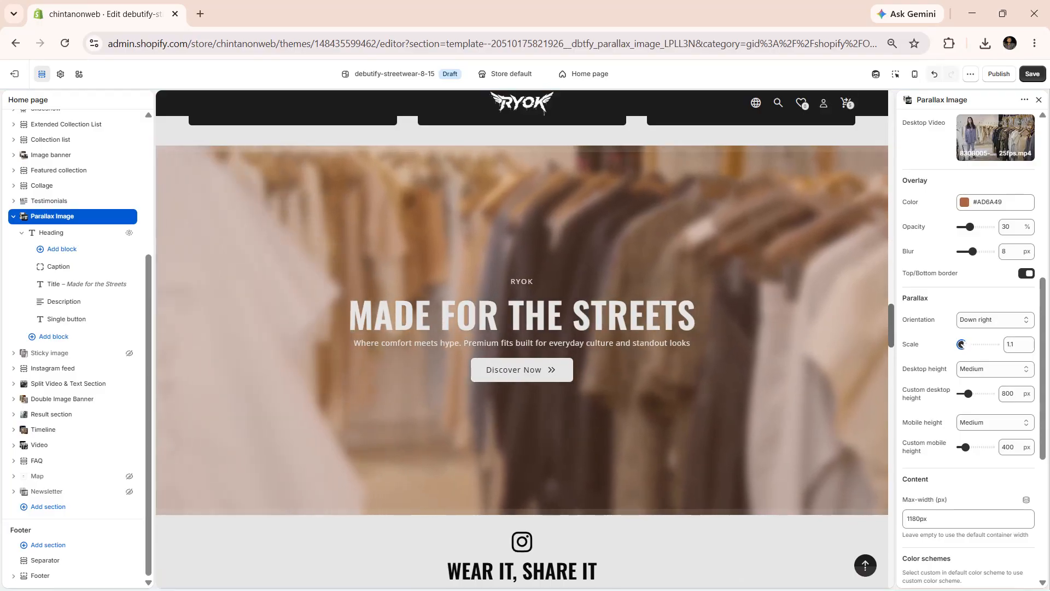
pyautogui.click(962, 344)
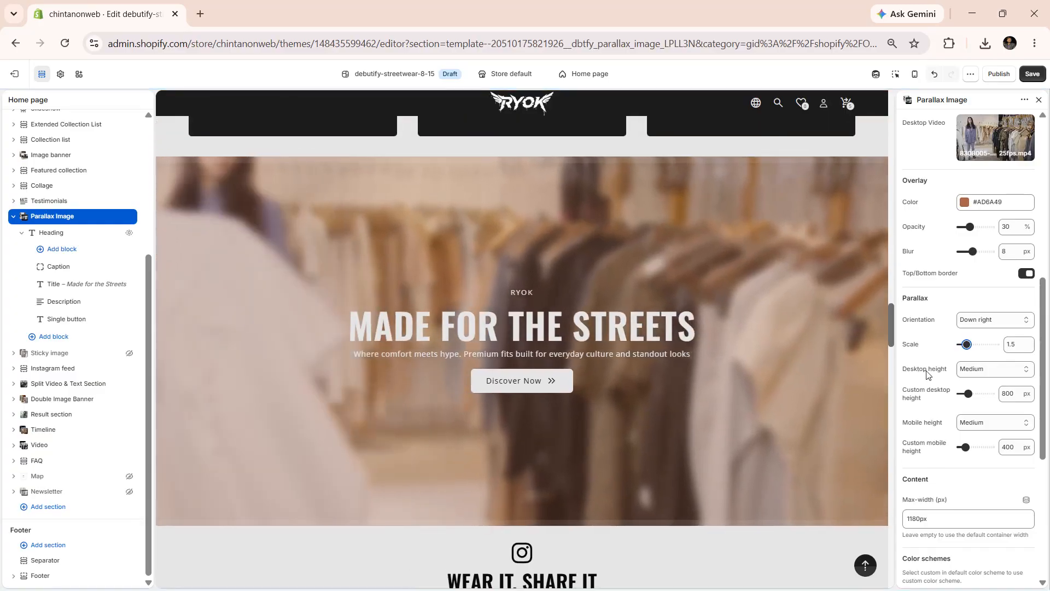
# Set the parallax desktop height to Custom, cycling through the Small, Medium and Large options
pyautogui.click(965, 370)
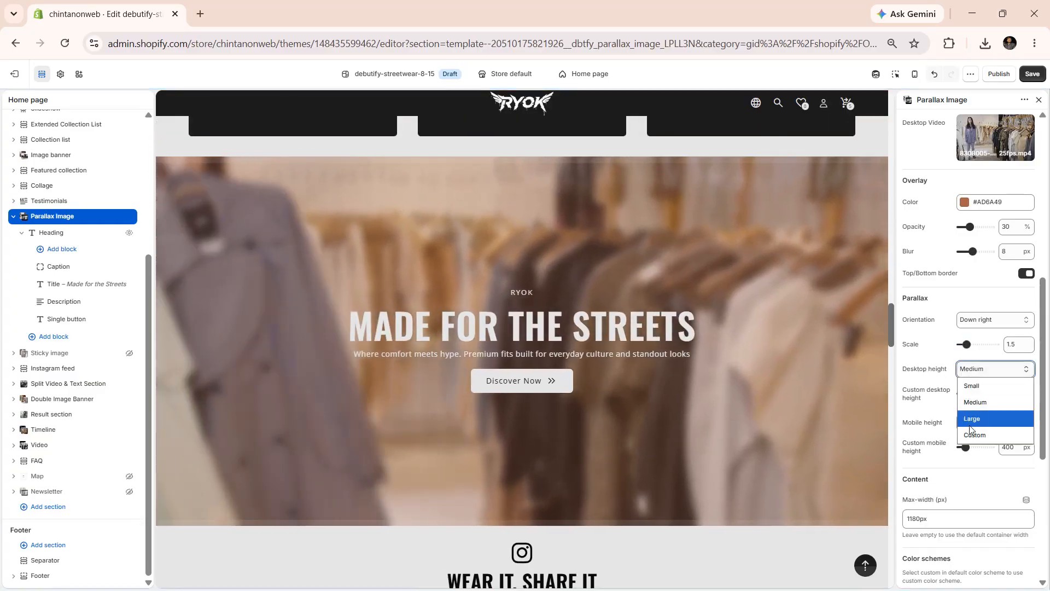
pyautogui.click(968, 389)
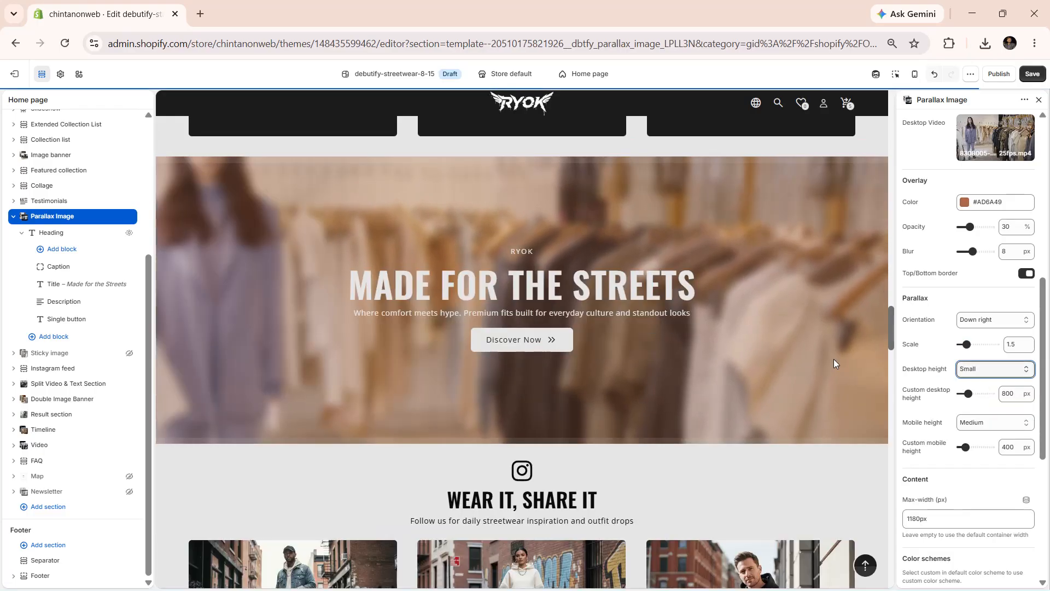
pyautogui.press('Down')
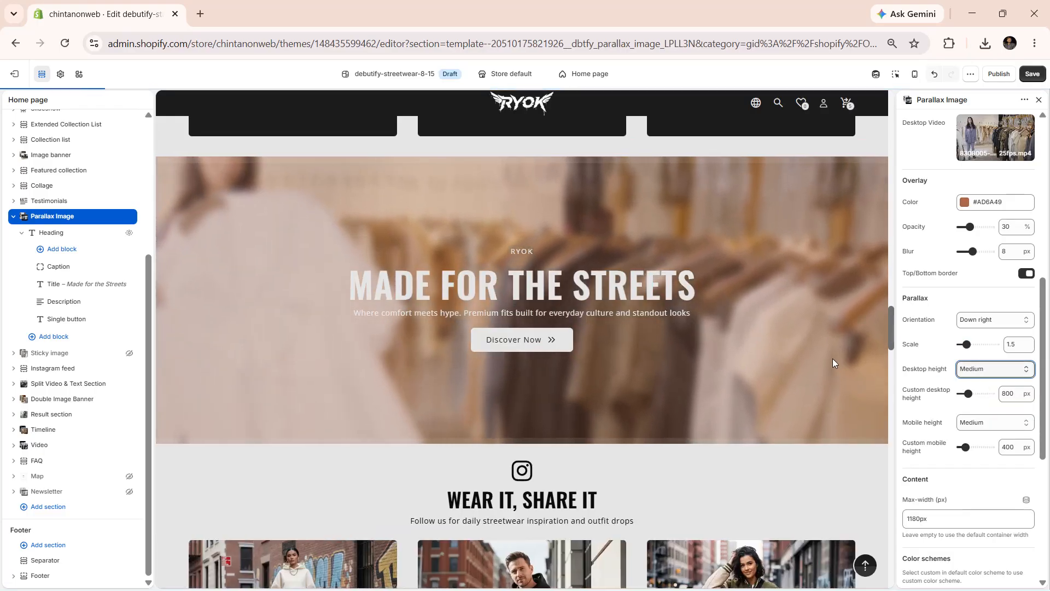
pyautogui.press('Down')
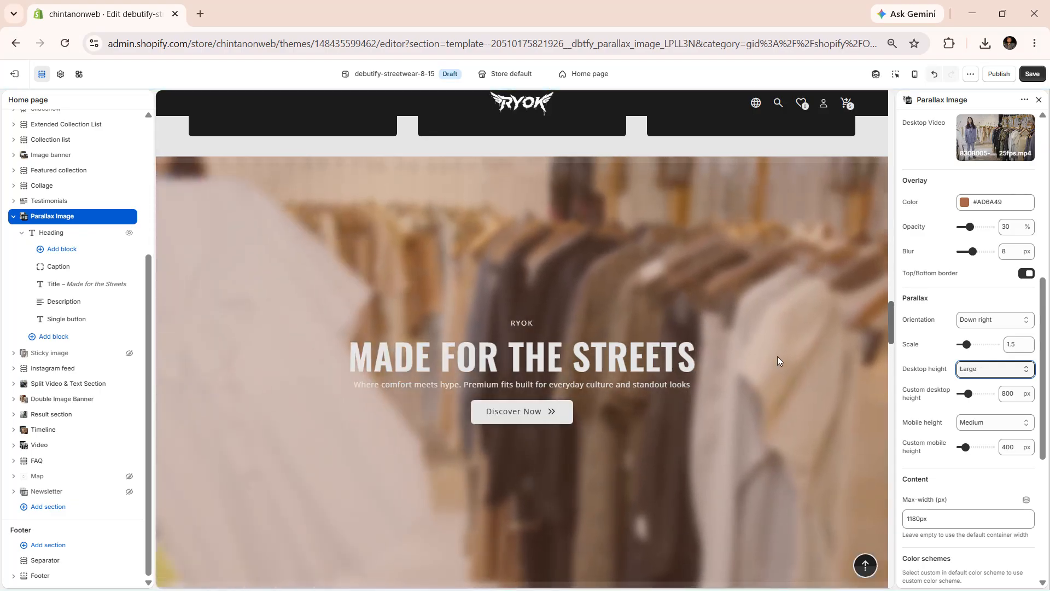
pyautogui.press('Down')
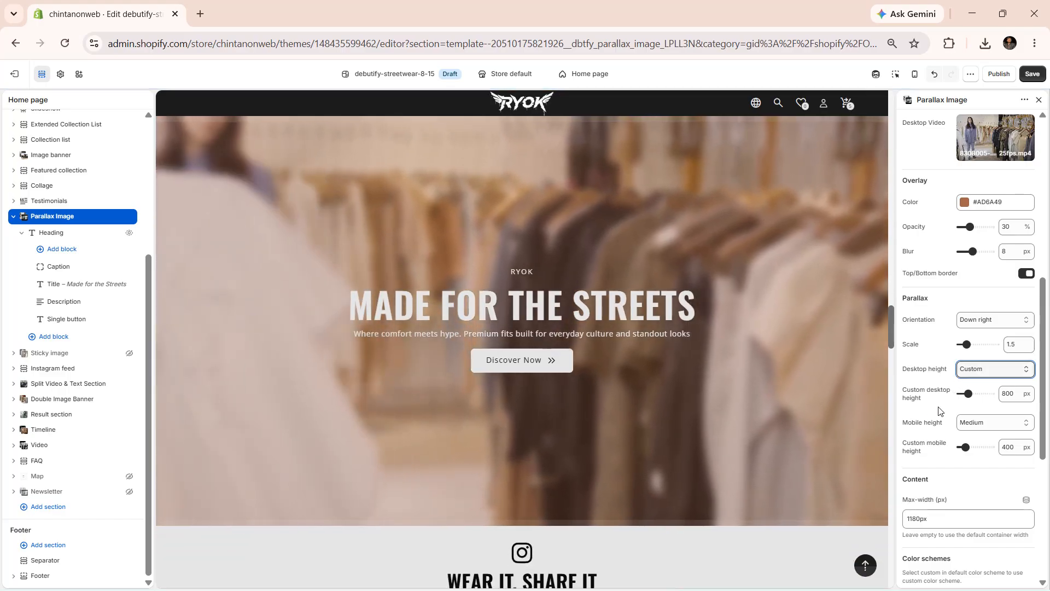
# Set the custom desktop height to 1200 px and the mobile height to Custom
pyautogui.click(978, 399)
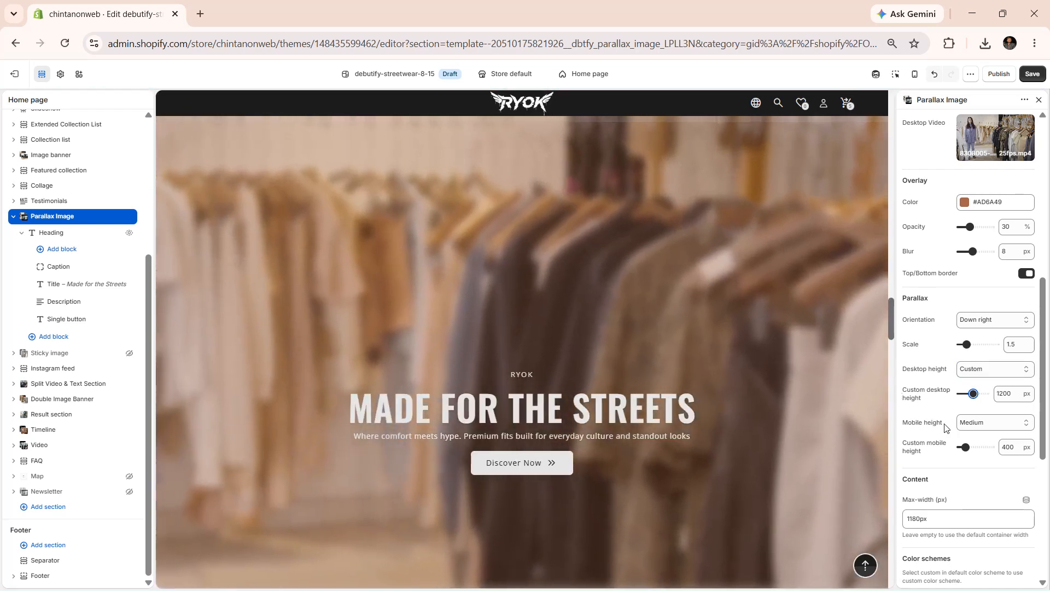
pyautogui.click(966, 424)
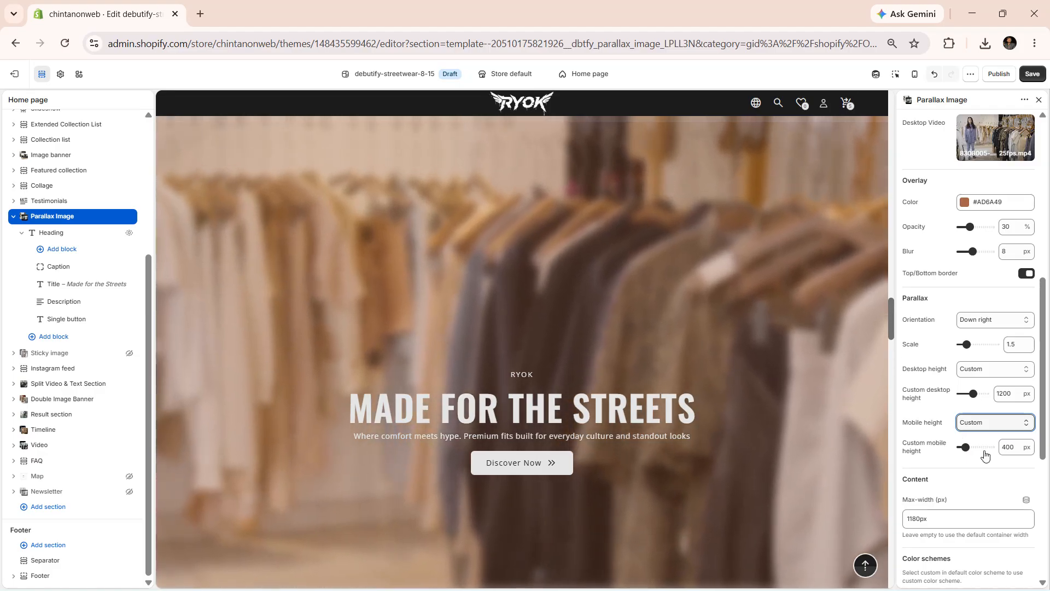
# Examine the section's color scheme and padding settings and the block types available for the heading
pyautogui.scroll(-2, 979, 458)
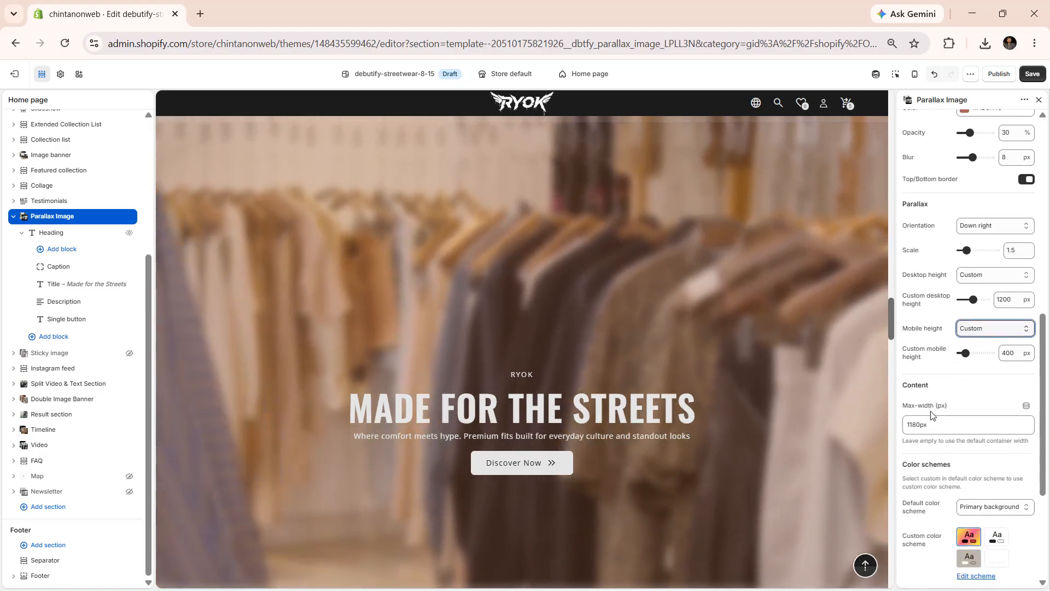
pyautogui.scroll(-1, 969, 339)
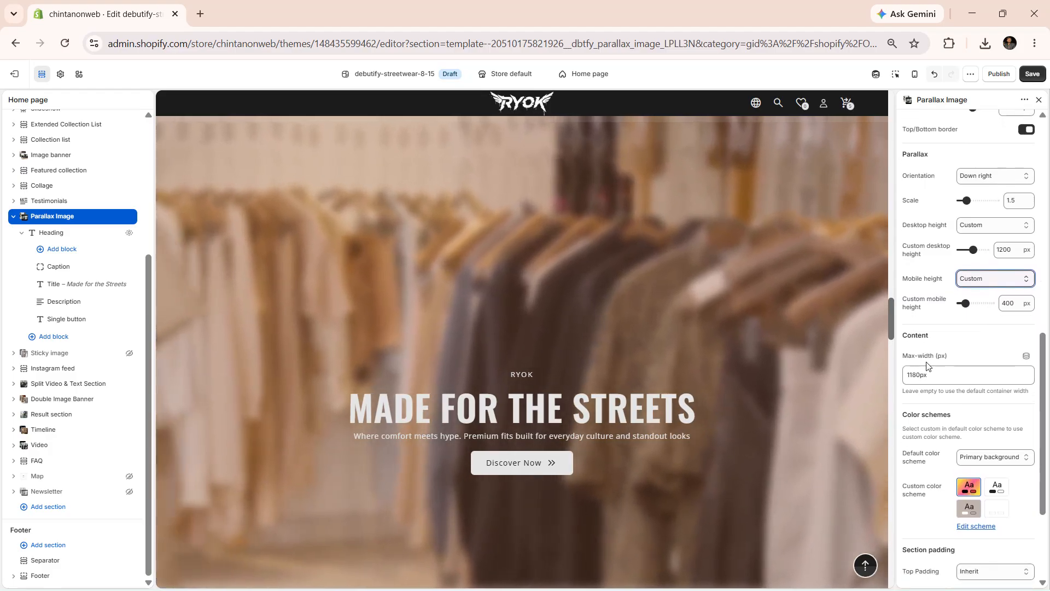
pyautogui.scroll(-3, 927, 366)
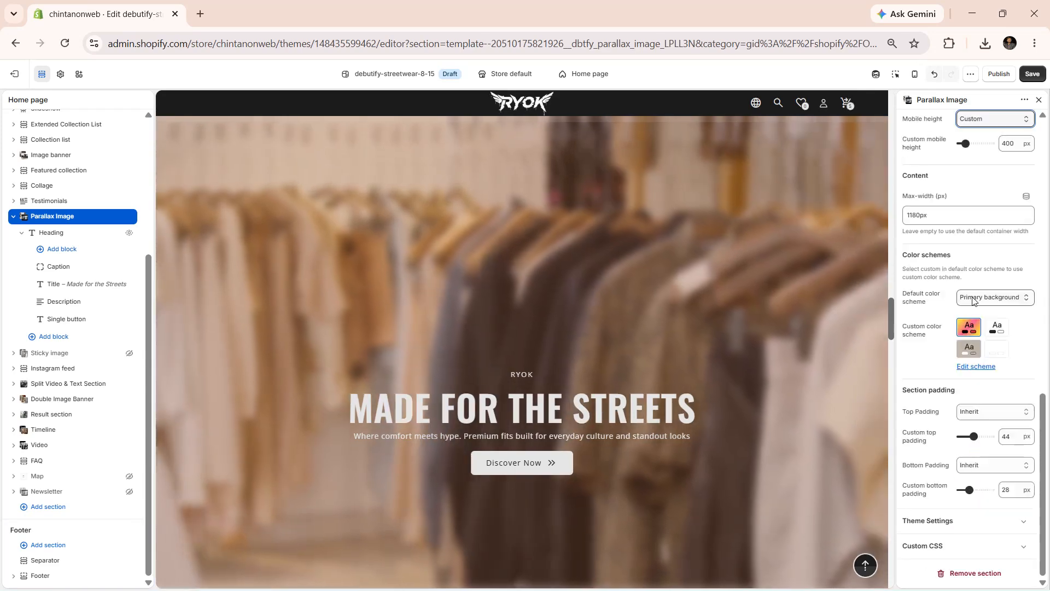
pyautogui.click(972, 299)
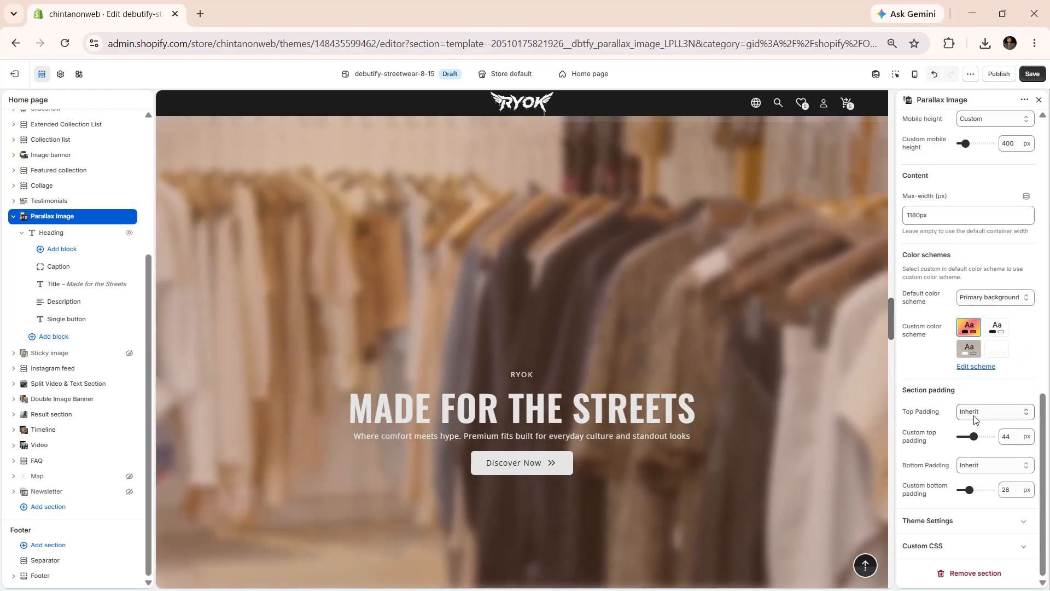
pyautogui.click(977, 411)
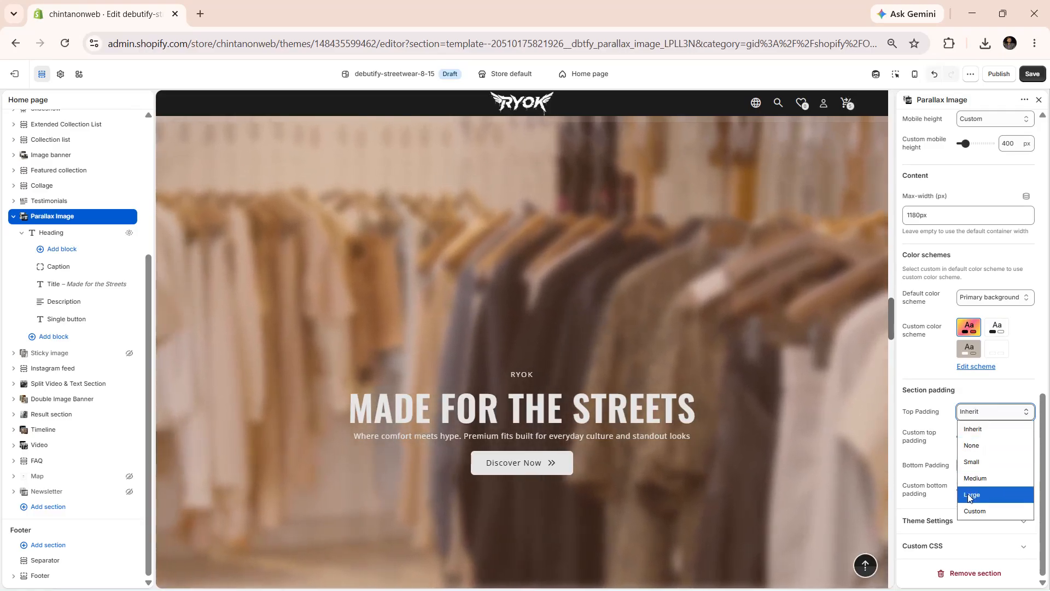
pyautogui.click(931, 437)
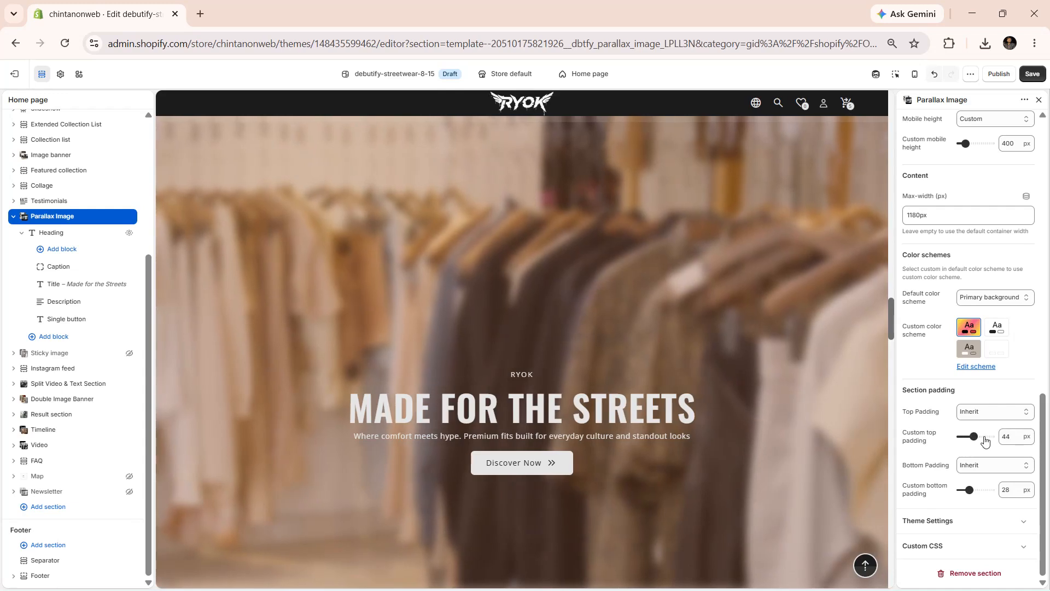
pyautogui.click(985, 466)
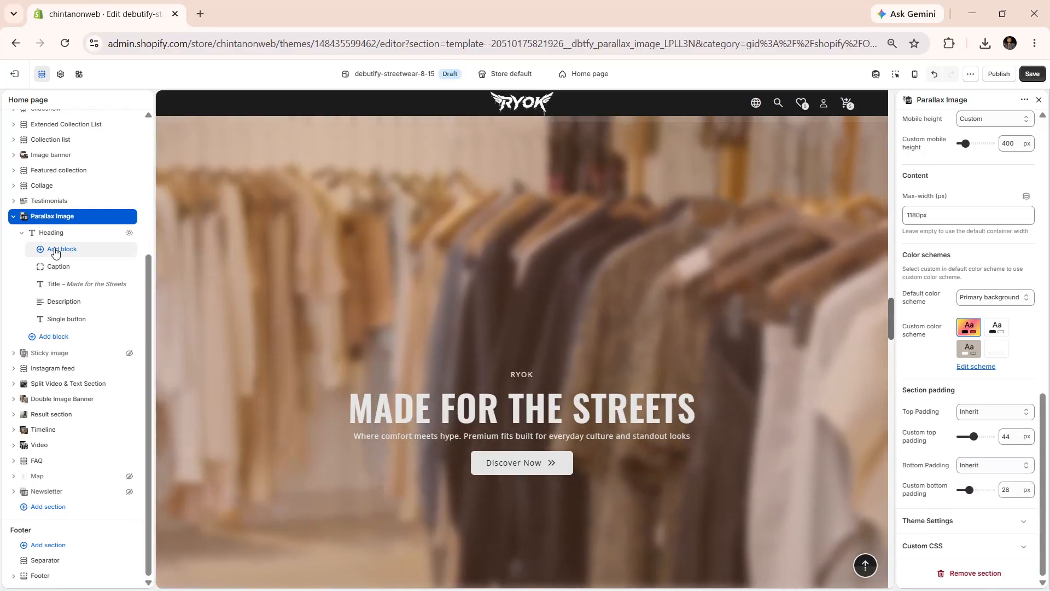
pyautogui.click(55, 250)
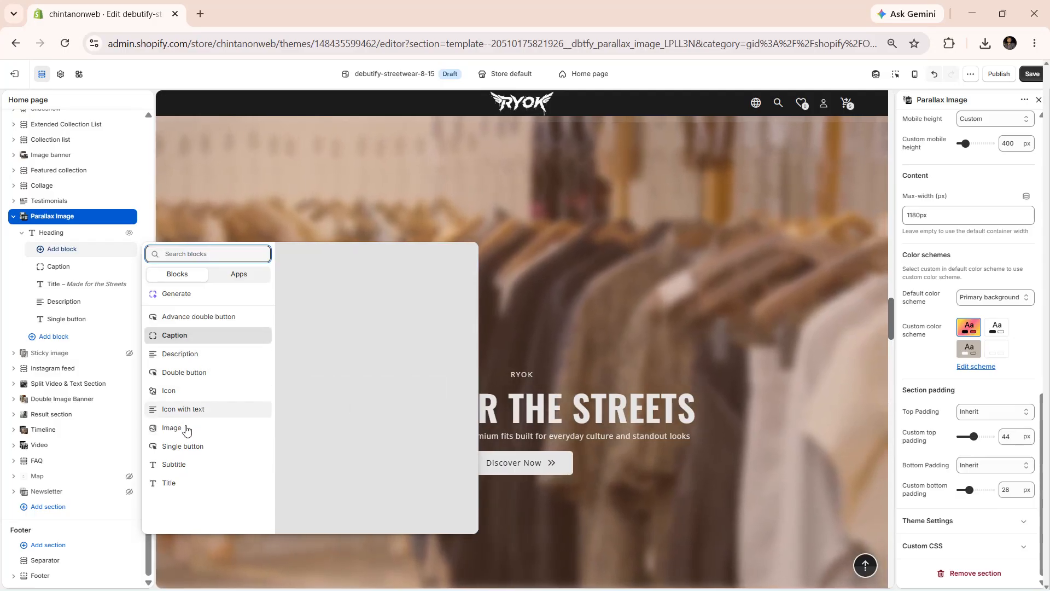
pyautogui.click(547, 510)
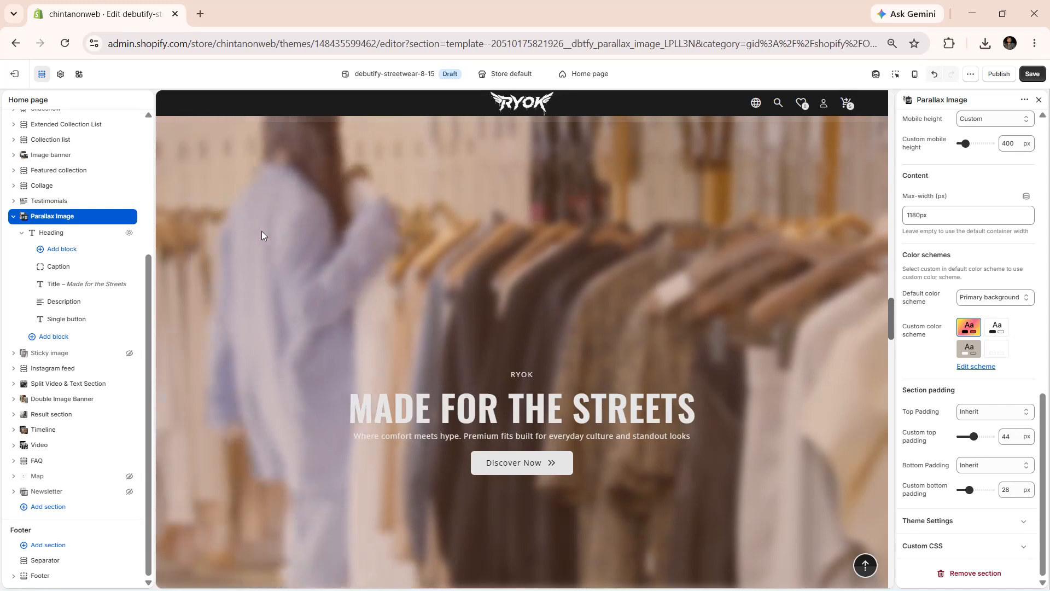